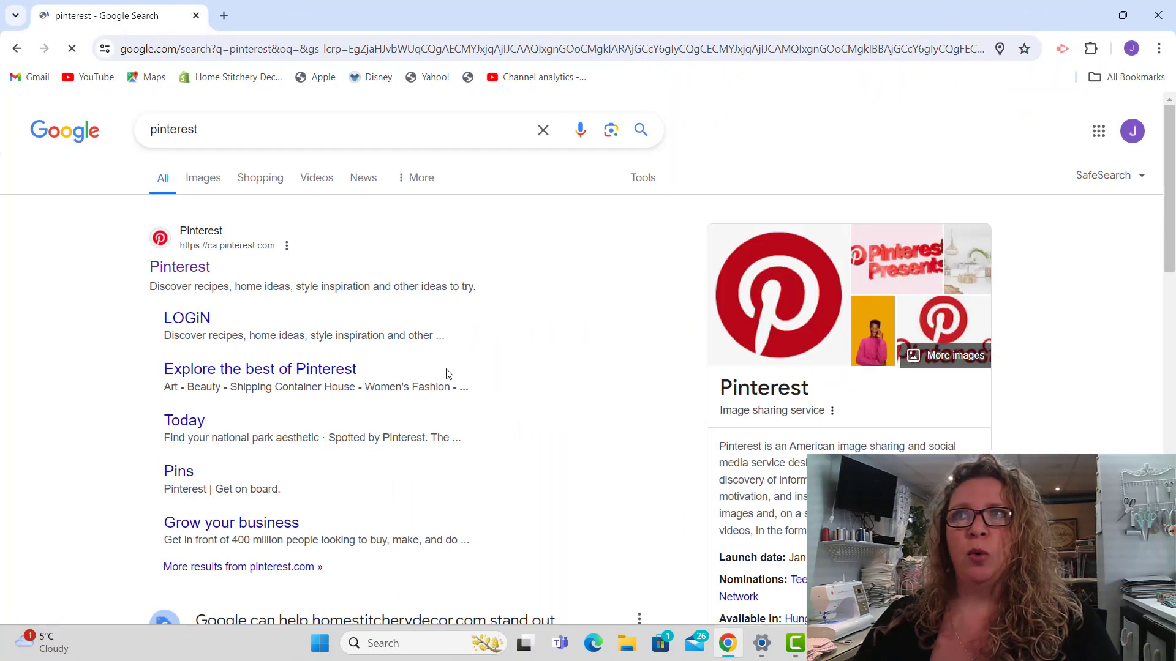
# Step: Open the Pinterest site and go to the account's profile page with its created Pins
pyautogui.click(185, 274)
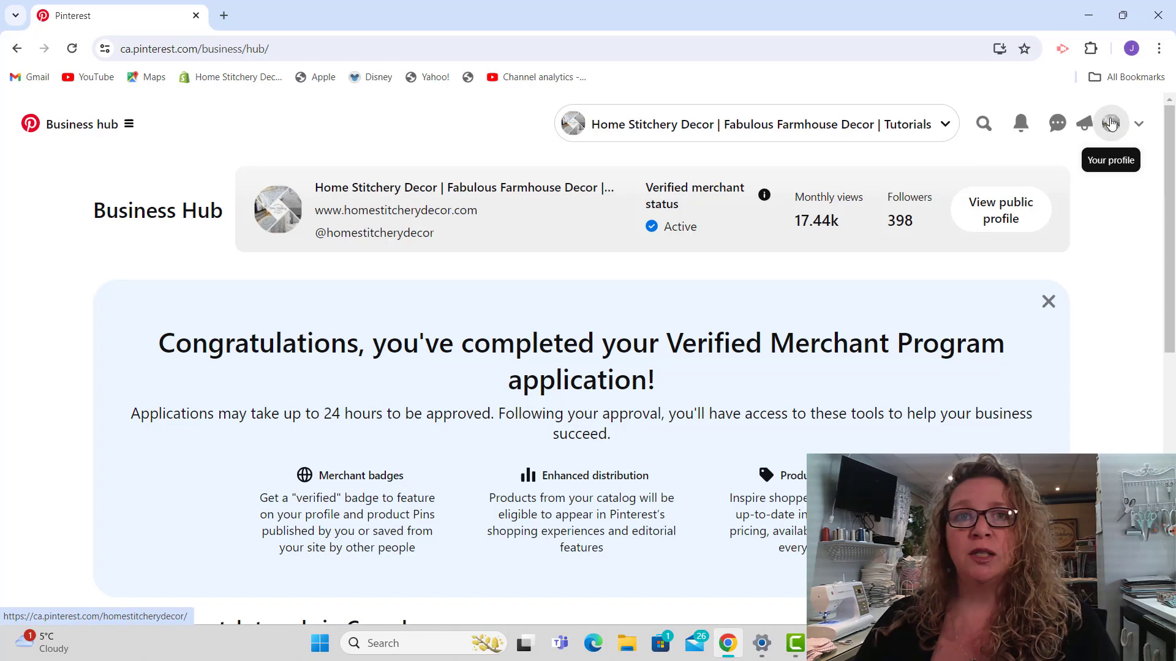
pyautogui.click(1112, 124)
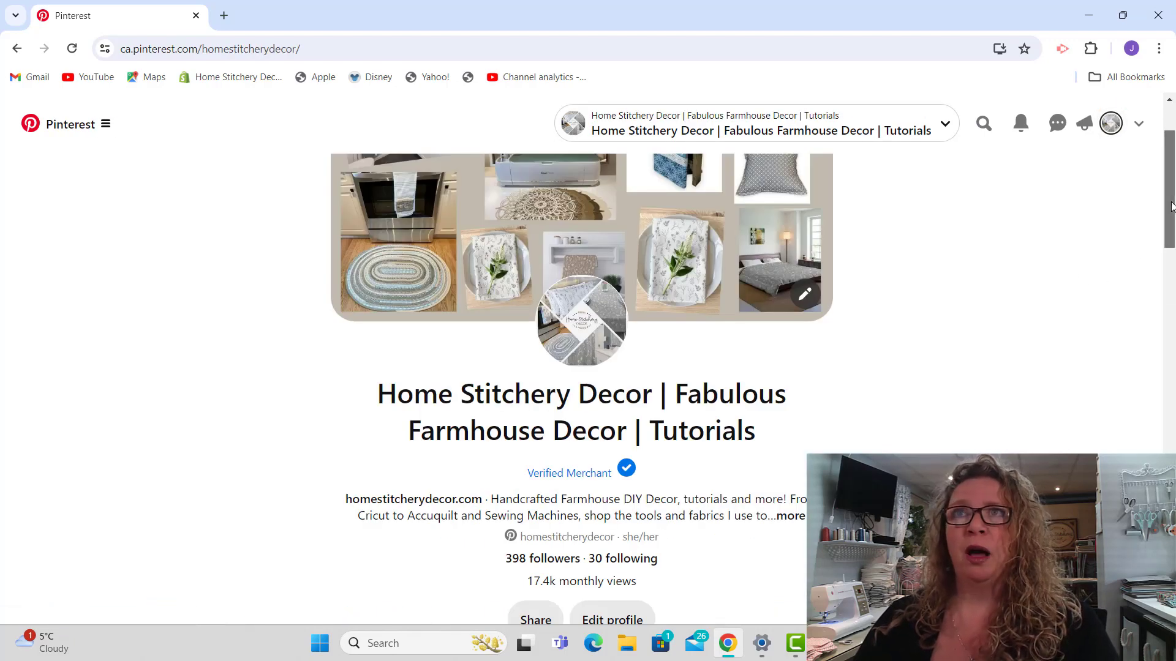
pyautogui.moveTo(1170, 217); pyautogui.dragTo(1172, 286)
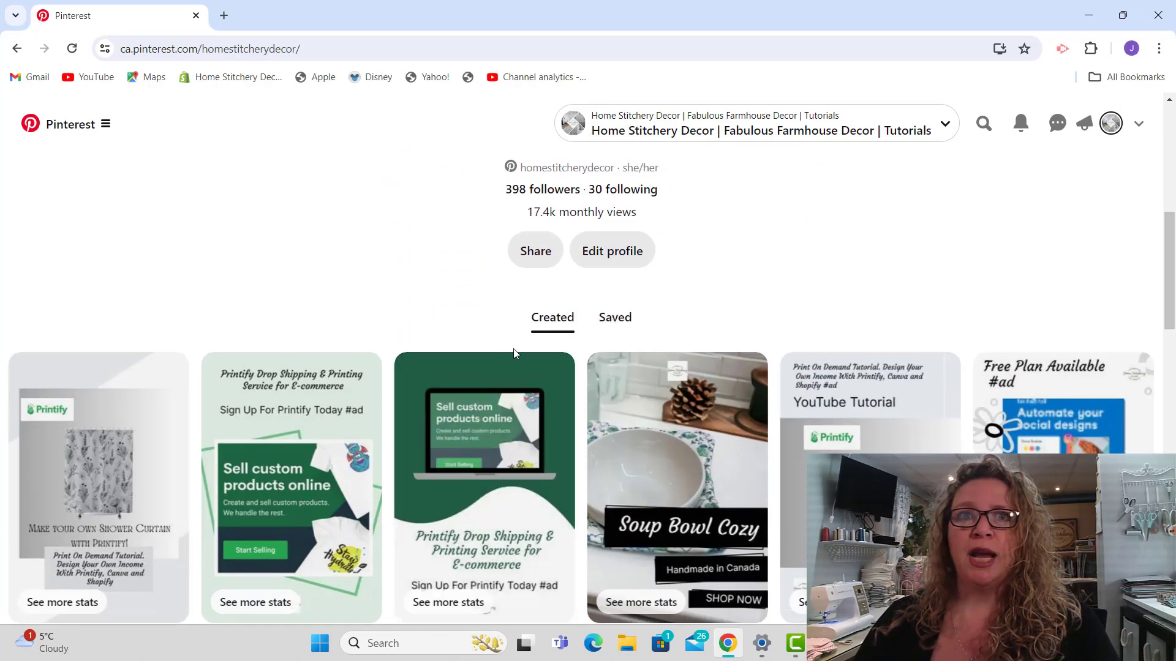
# Step: Switch to the Saved tab and scroll down to the Cards for Cricut SVG board
pyautogui.click(623, 321)
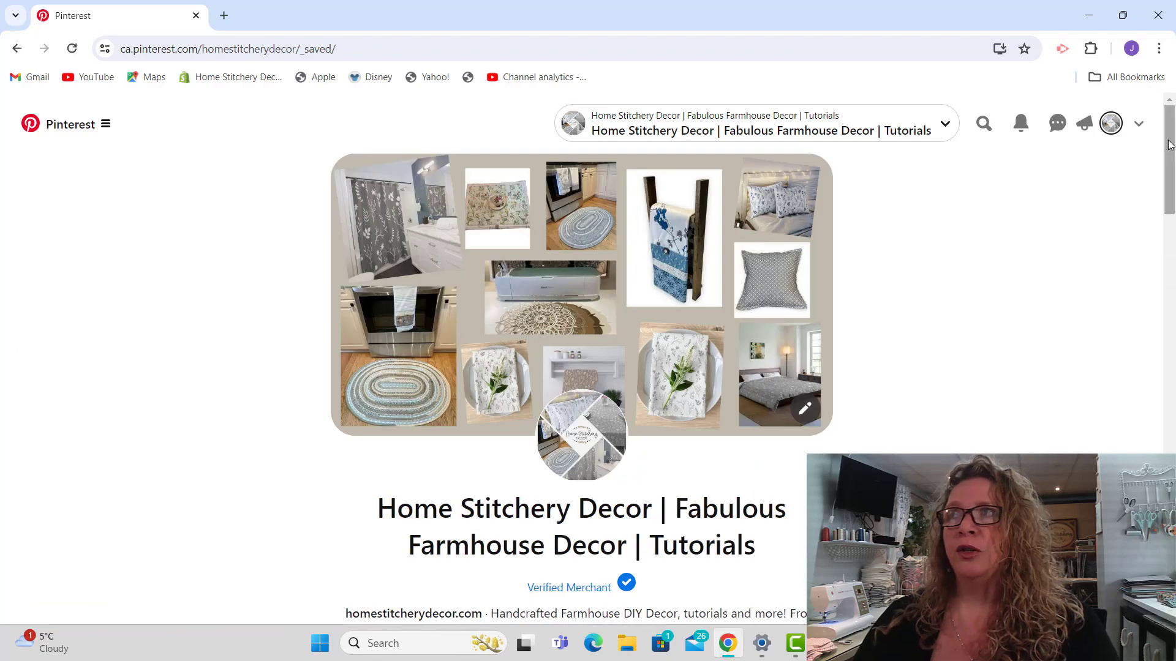
pyautogui.moveTo(1172, 133); pyautogui.dragTo(1171, 265)
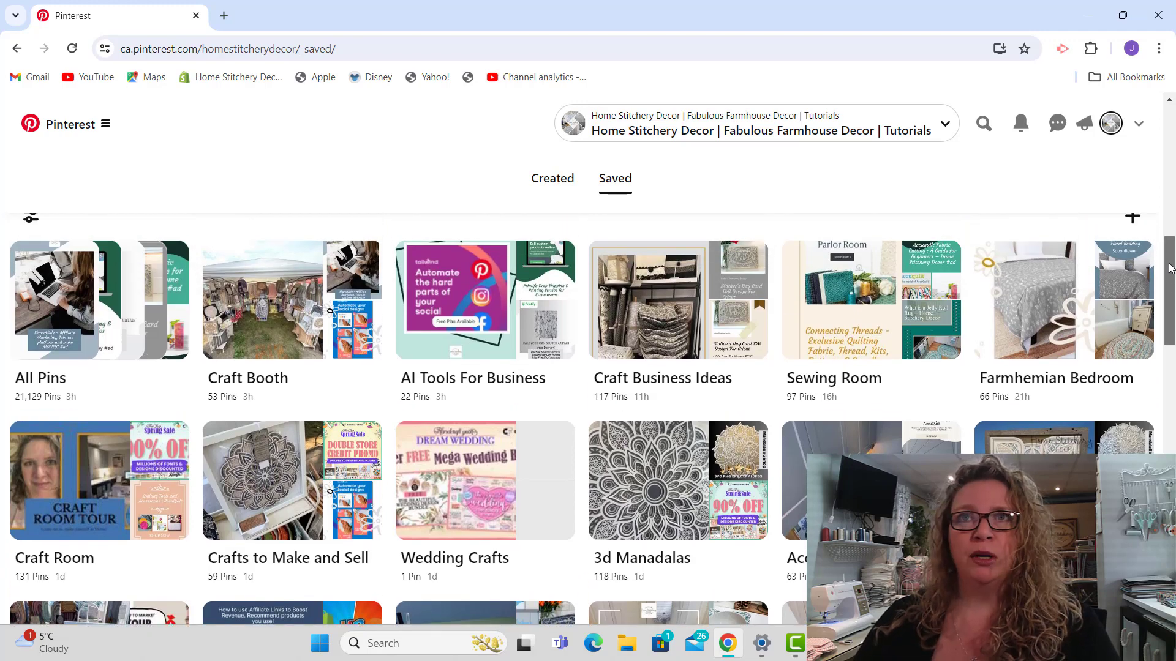
pyautogui.moveTo(1171, 268); pyautogui.dragTo(1171, 312)
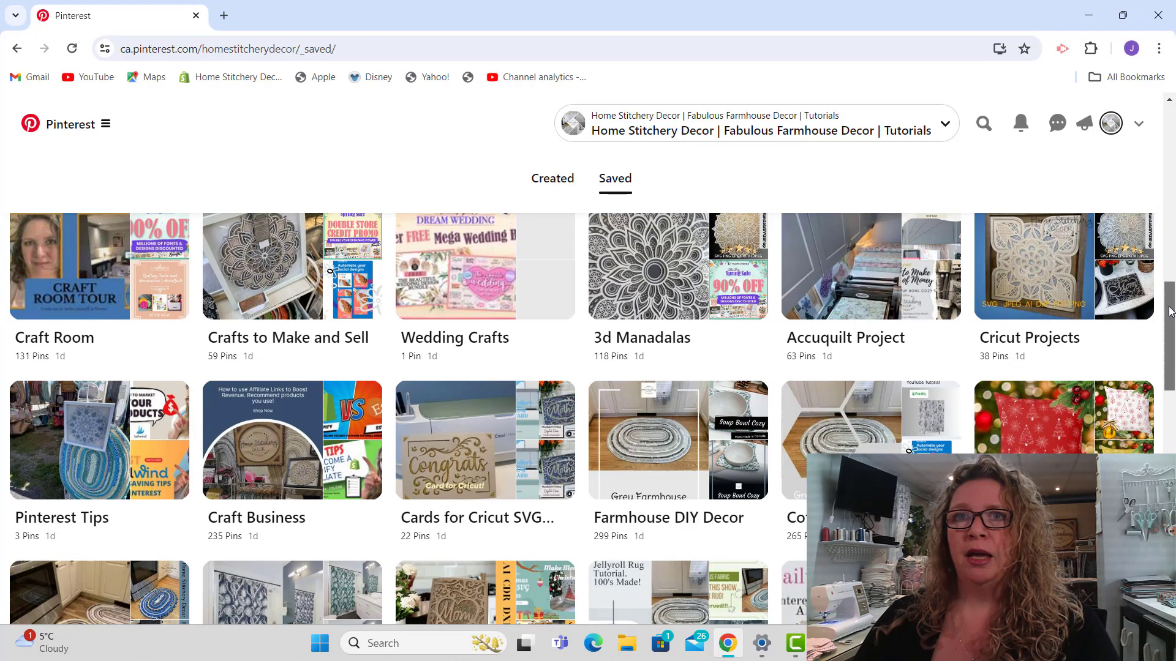
pyautogui.scroll(-1, 459, 428)
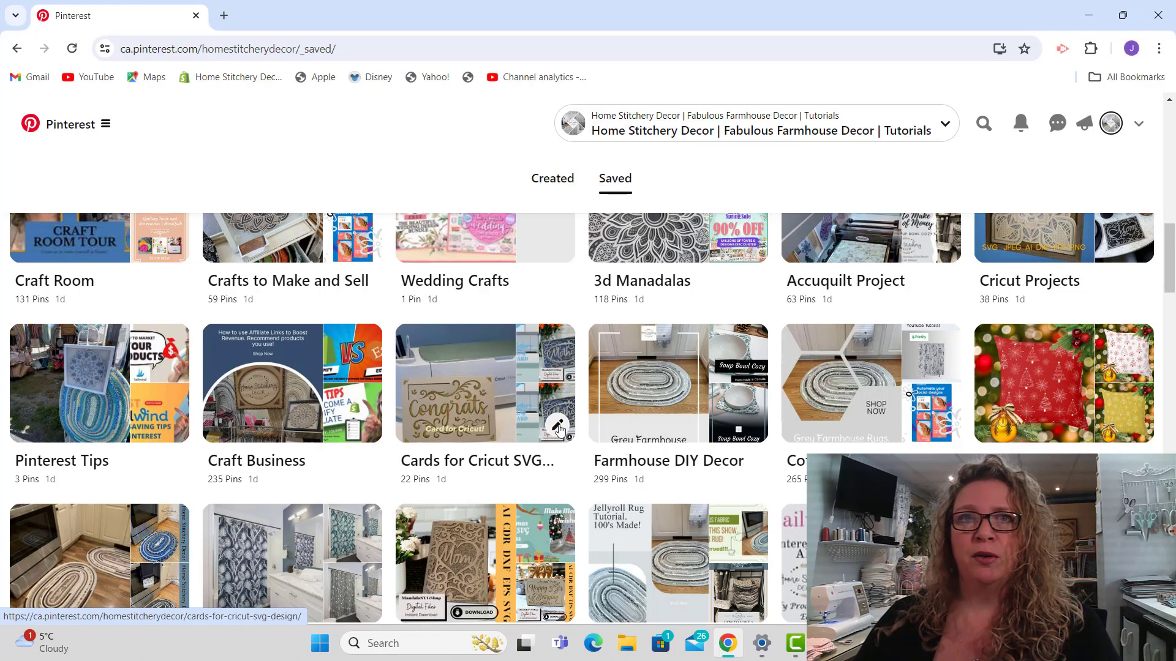
# Step: Set the Mother's Day 3 Card Bundle pin as the Cards for Cricut SVG Design board cover
pyautogui.click(558, 427)
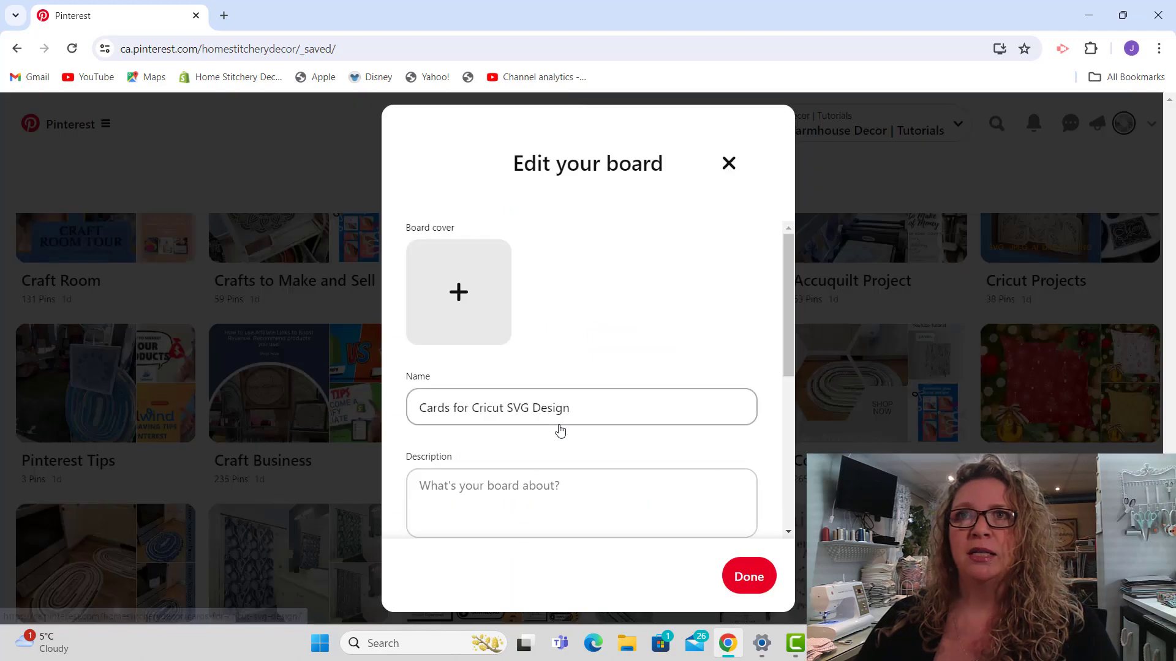
pyautogui.click(455, 297)
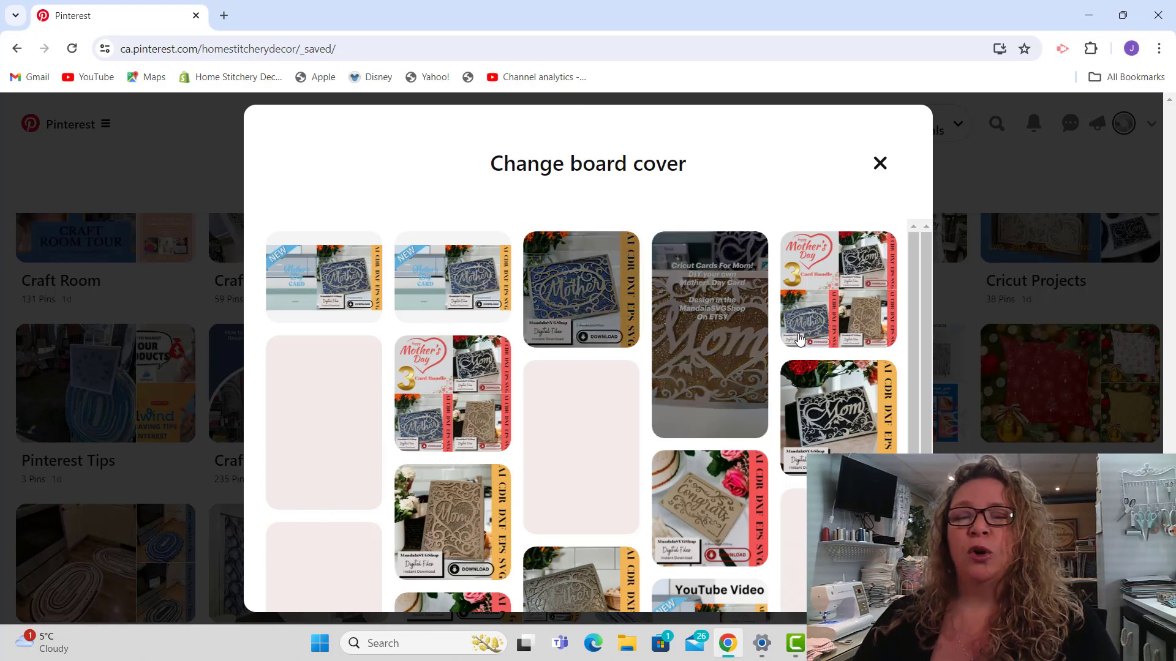
pyautogui.moveTo(914, 336); pyautogui.dragTo(930, 354)
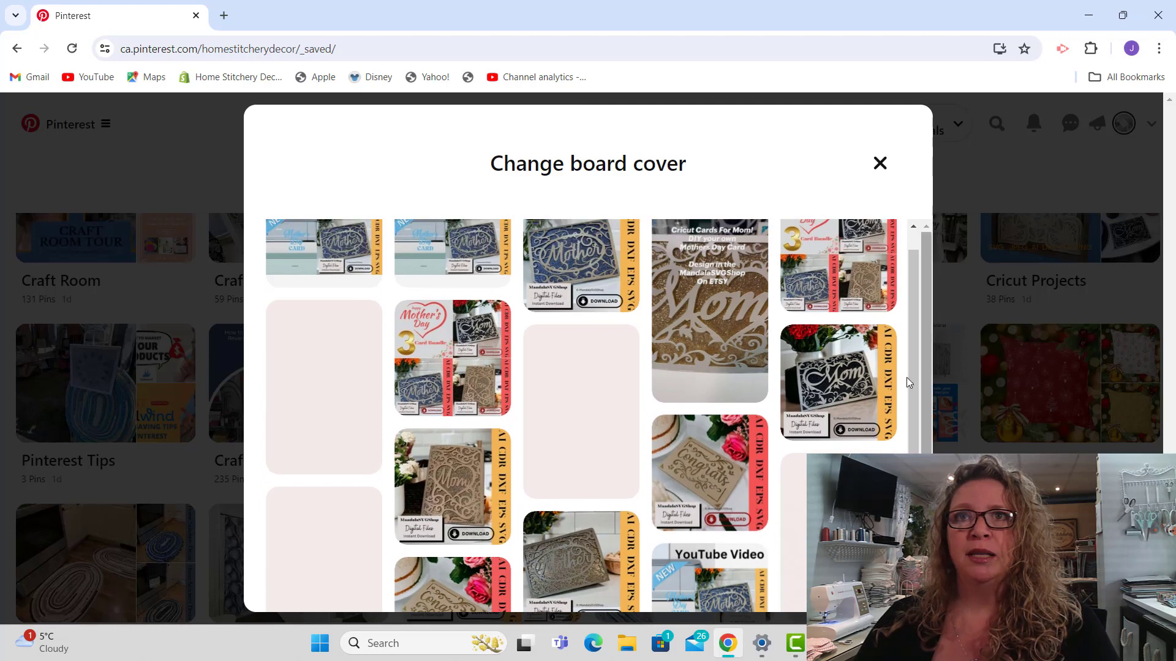
pyautogui.click(449, 383)
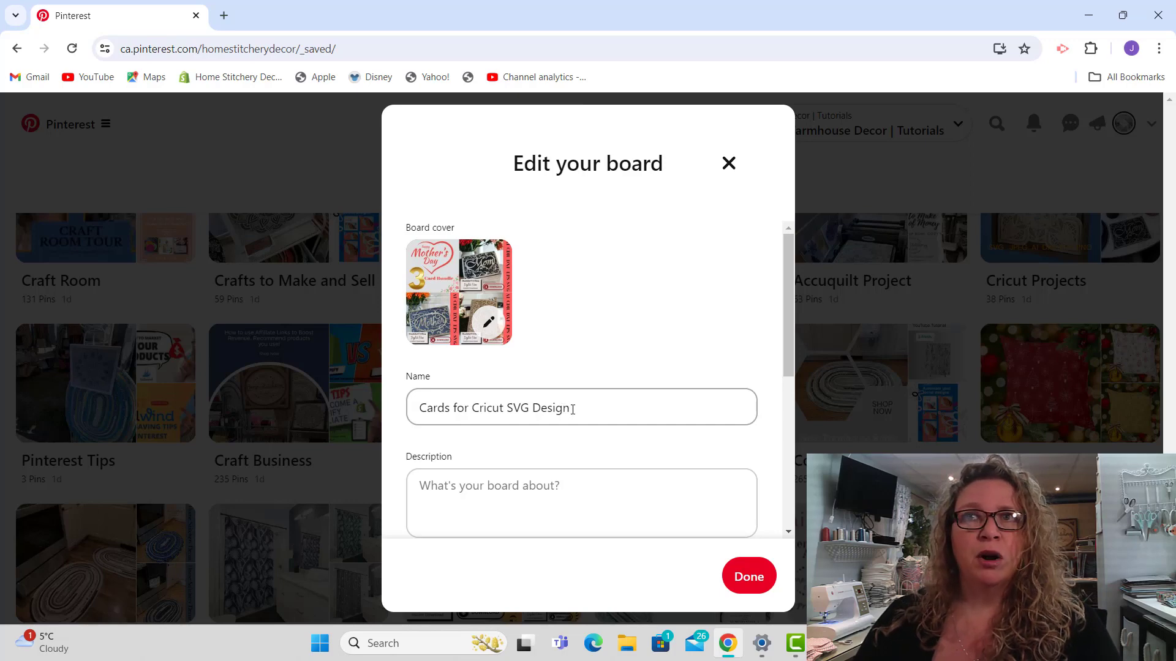
# Step: Pluralize the board name to 'Cards for Cricut SVG Designs'
pyautogui.click(572, 410)
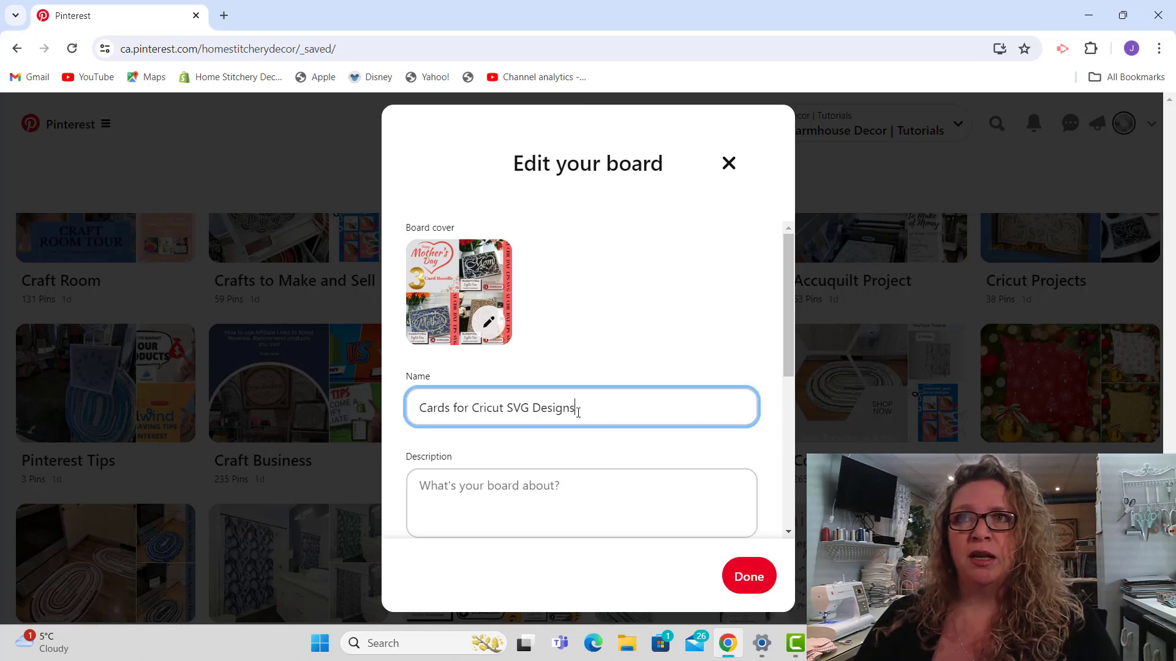
pyautogui.click(549, 488)
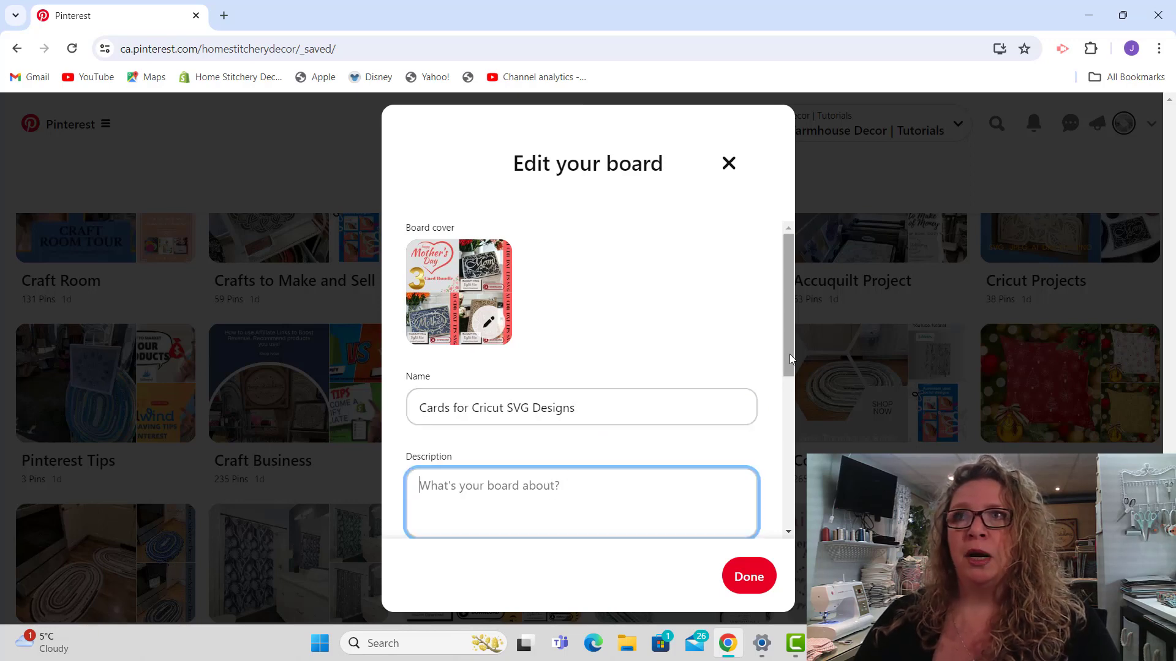
pyautogui.click(788, 384)
pyautogui.scroll(-1, 797, 386)
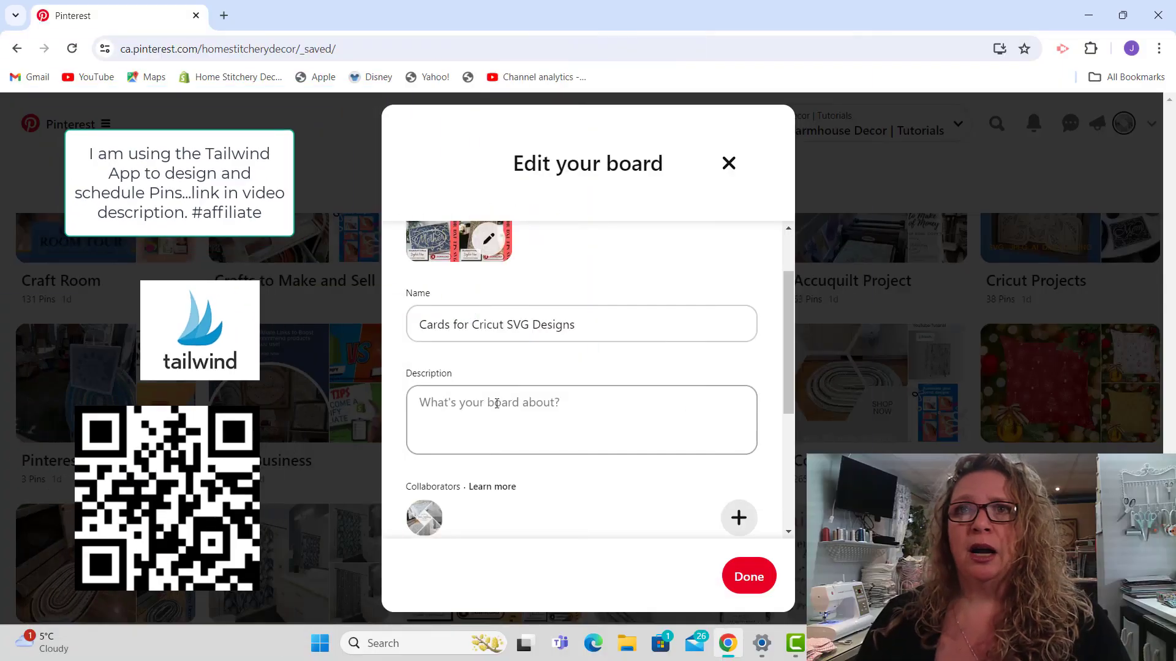
# Step: Type a description starting 'Cricut Card SVG Designs by the MandalaSVGSHOP on ETSY. Instant download card designs…'
pyautogui.click(497, 403)
pyautogui.write('C')
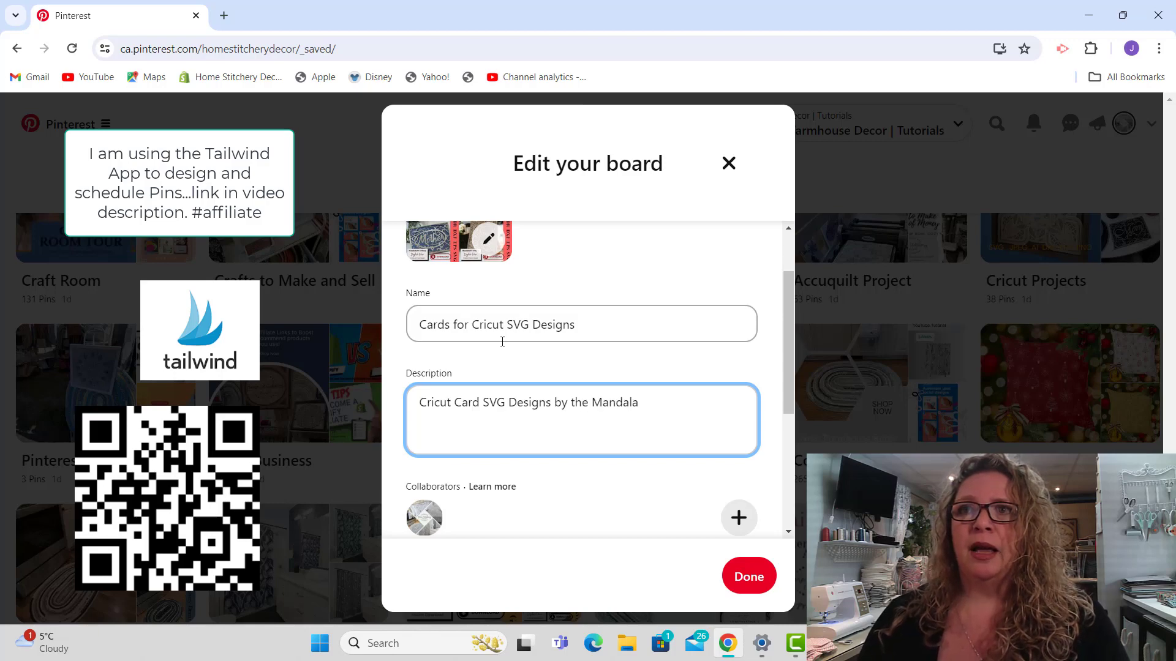
pyautogui.write('on')
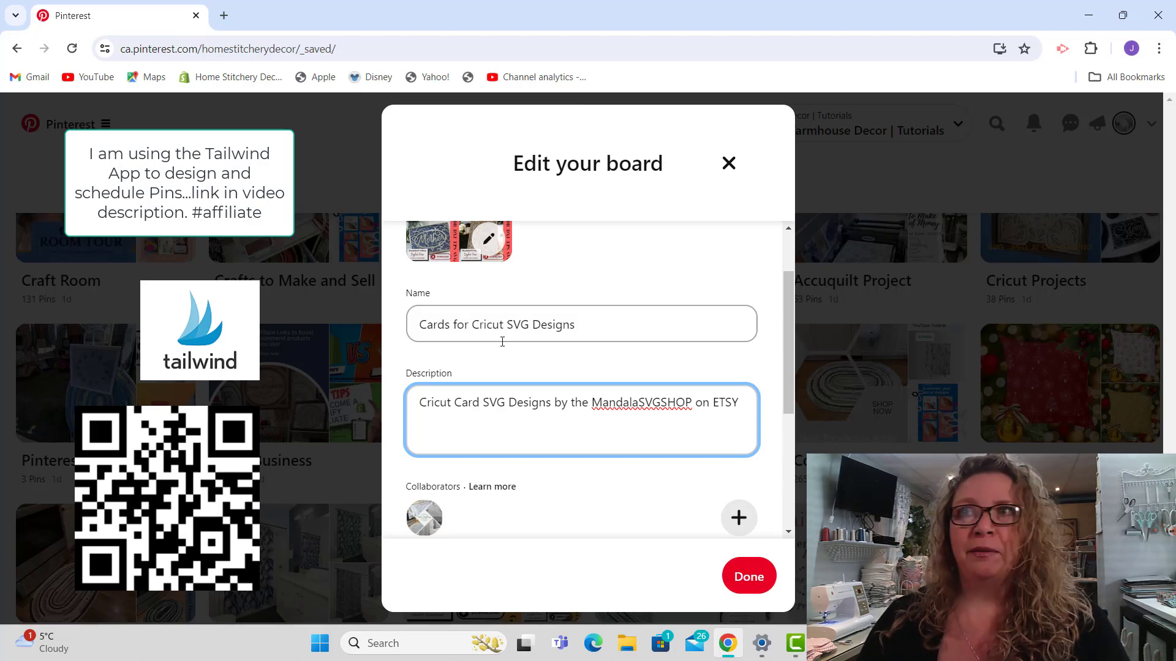
pyautogui.write('ETSY')
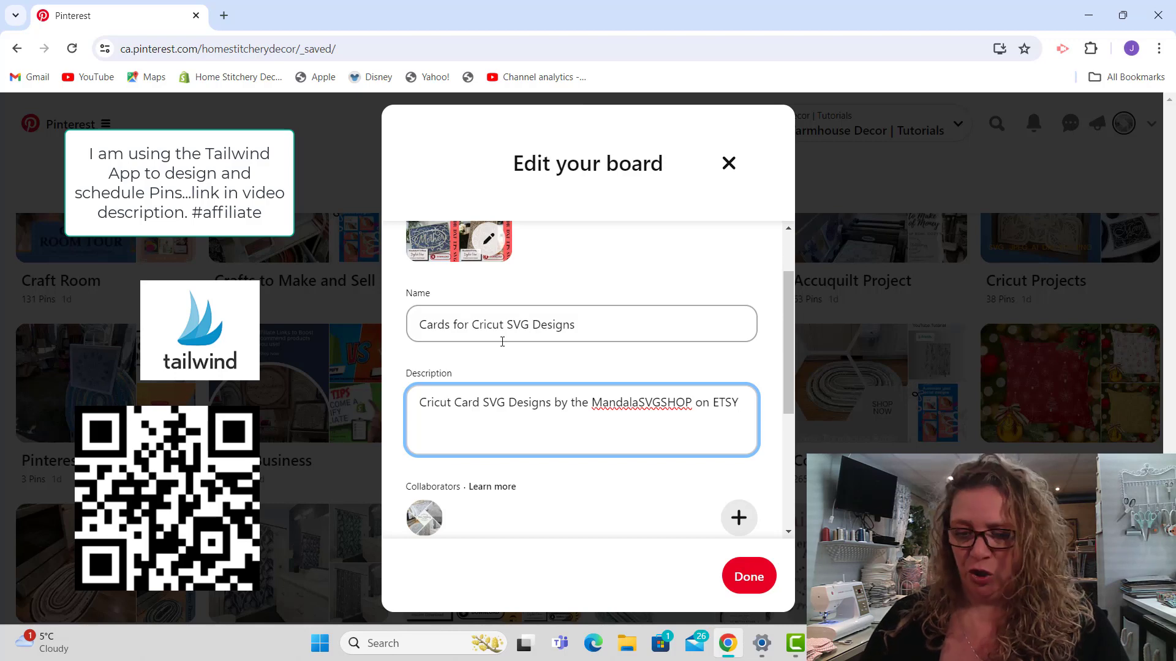
pyautogui.write('. Insta')
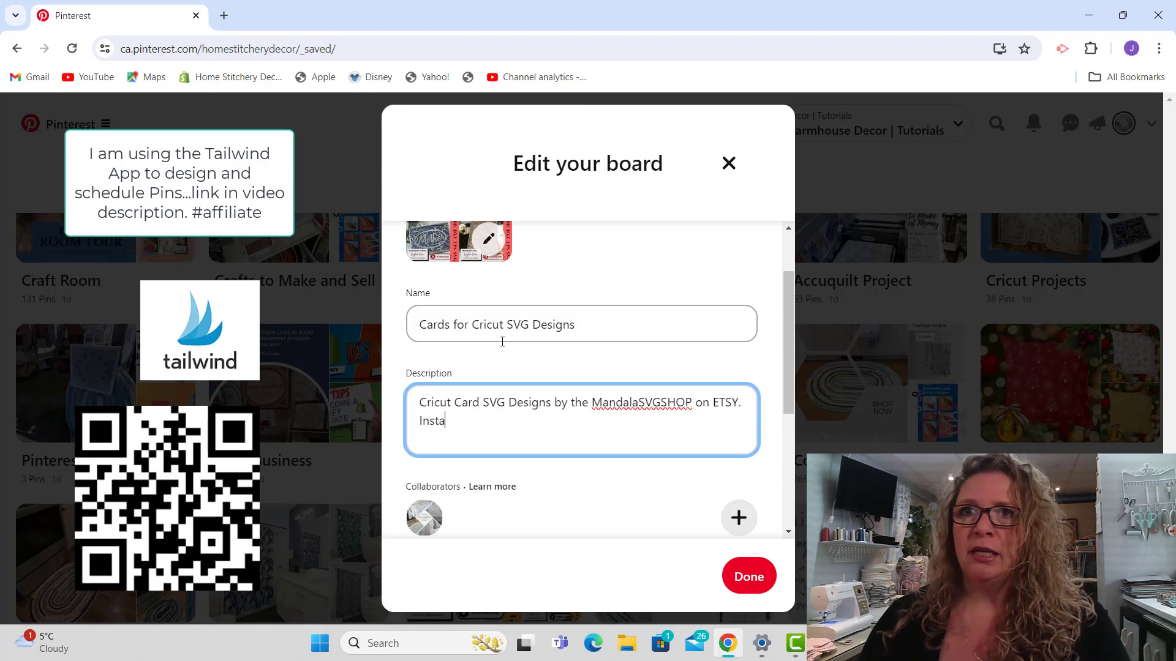
pyautogui.write('nt downl')
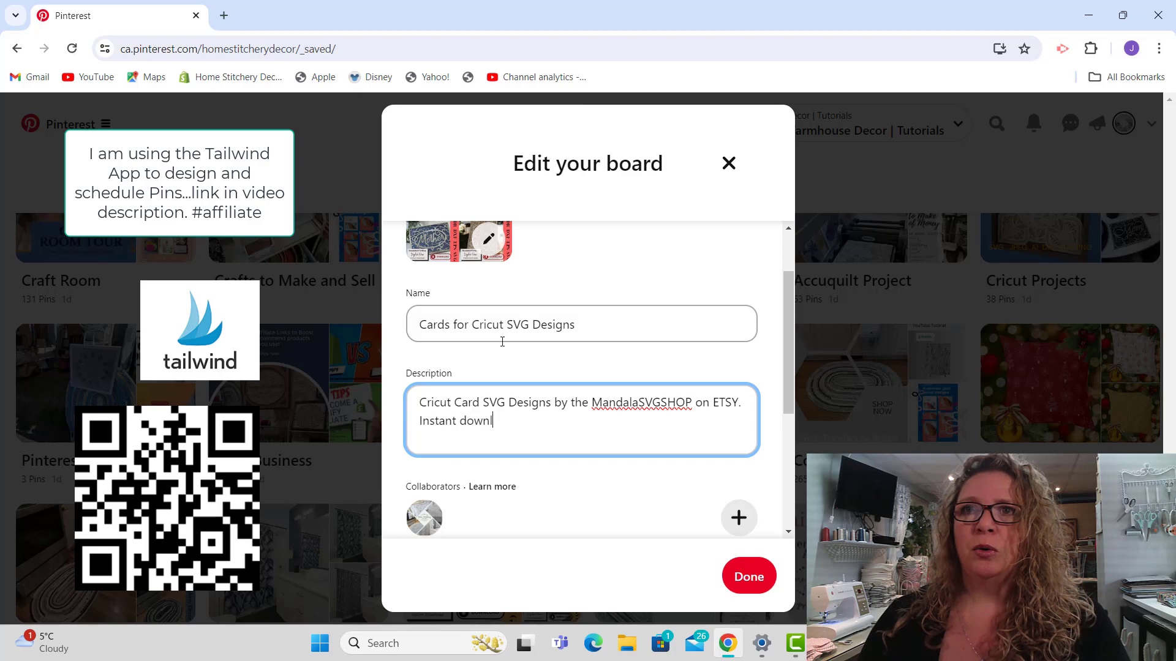
pyautogui.write('oad card ')
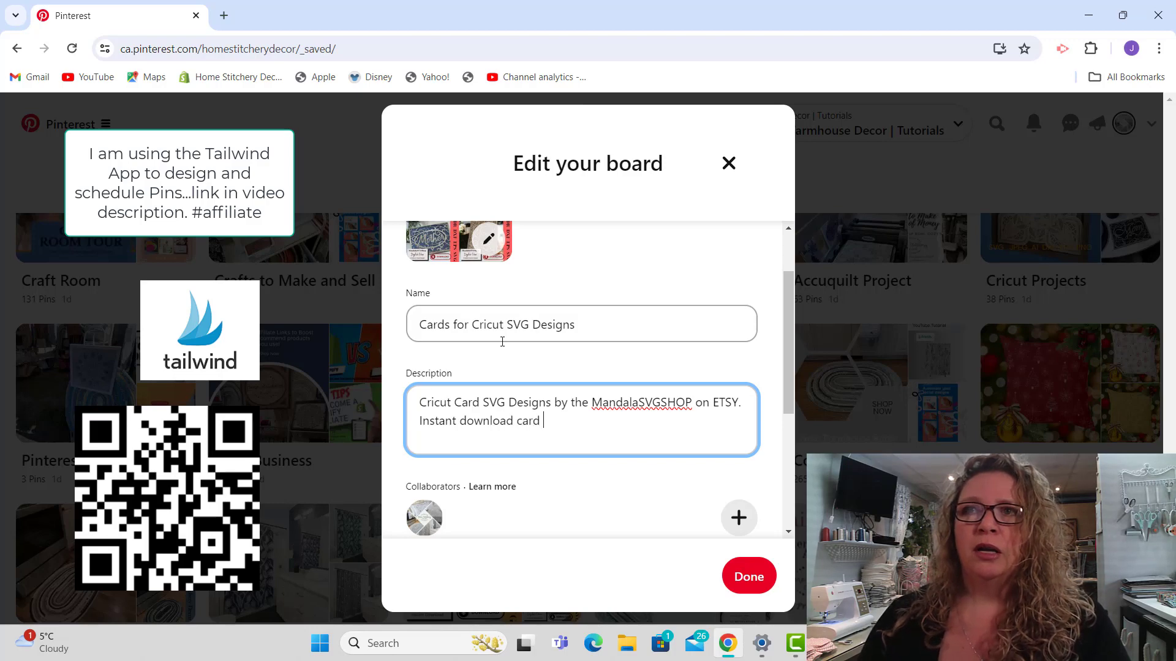
pyautogui.write('designs for')
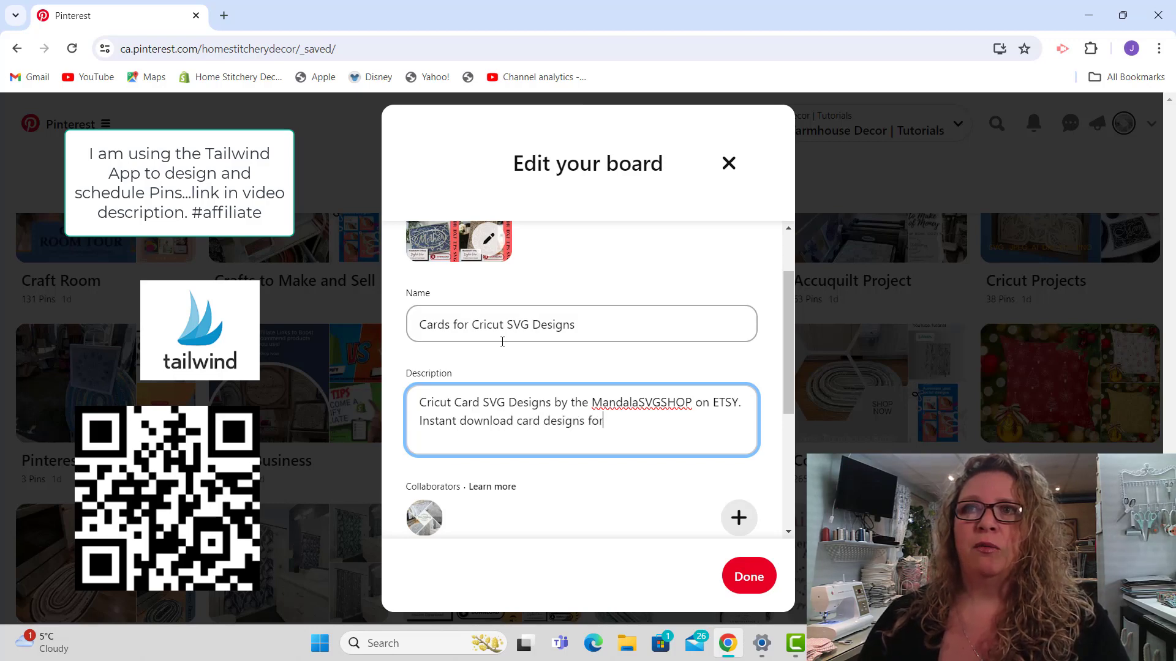
pyautogui.write(' you to mak')
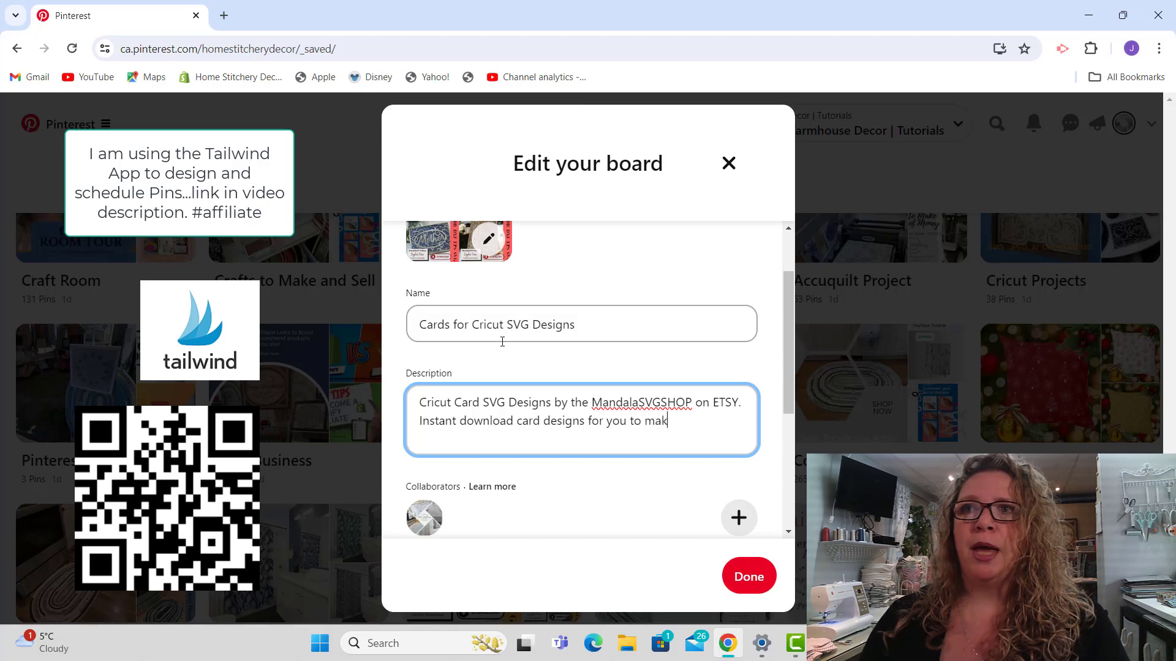
pyautogui.write('e your own c')
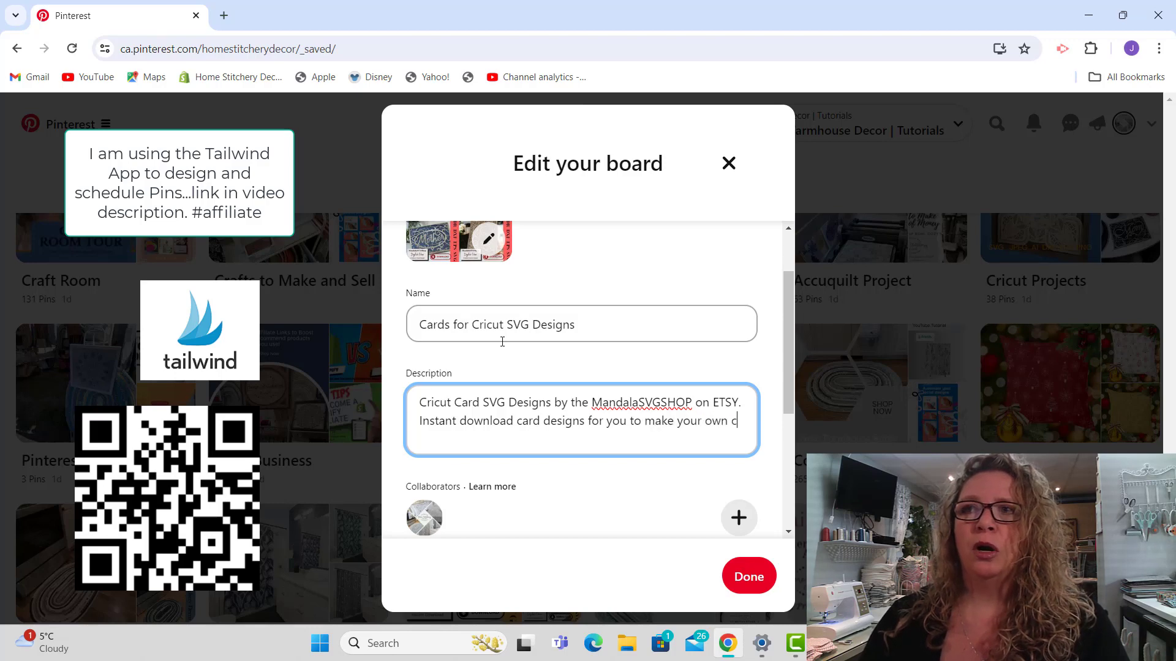
pyautogui.write('ards. Fol')
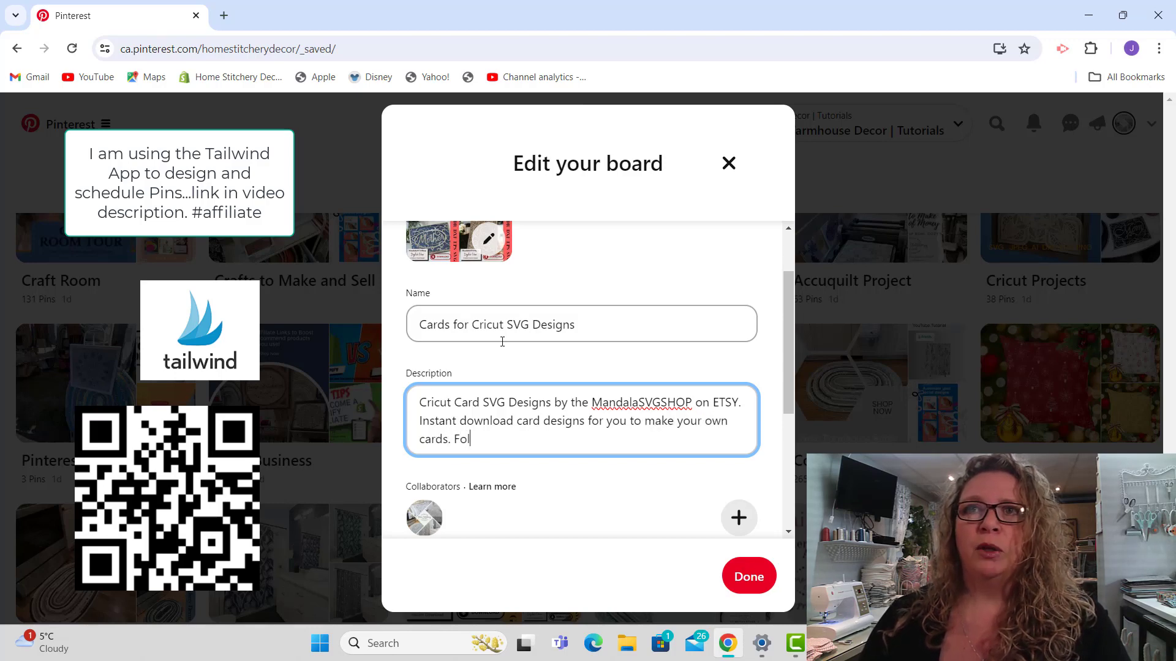
pyautogui.write('low along ')
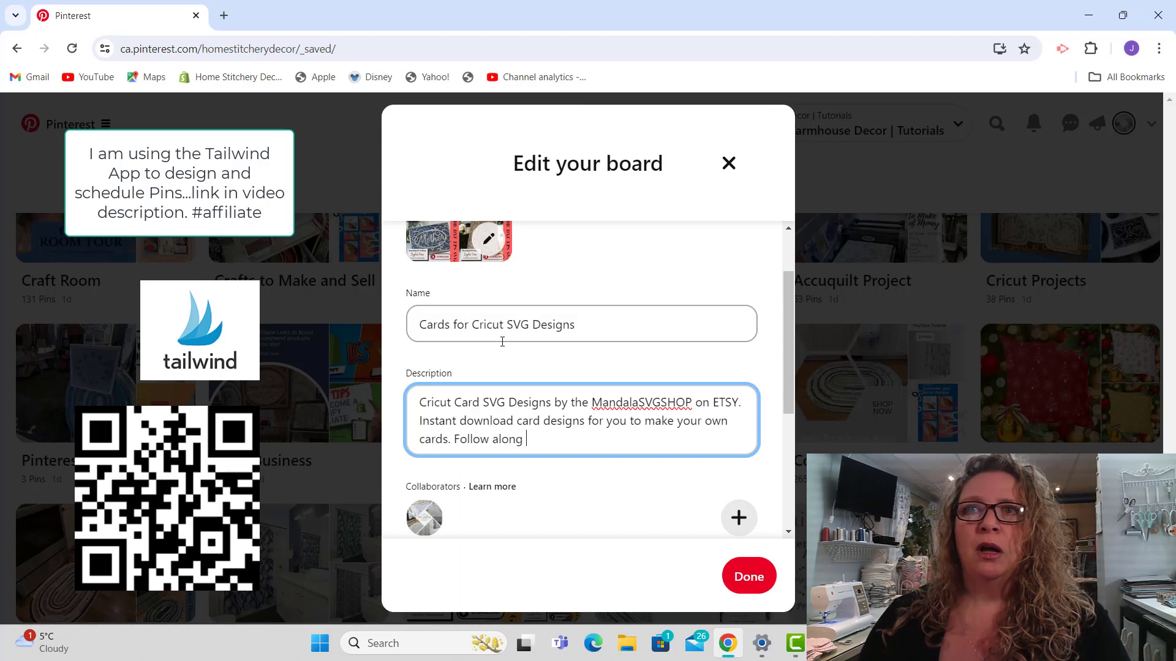
pyautogui.write('whie')
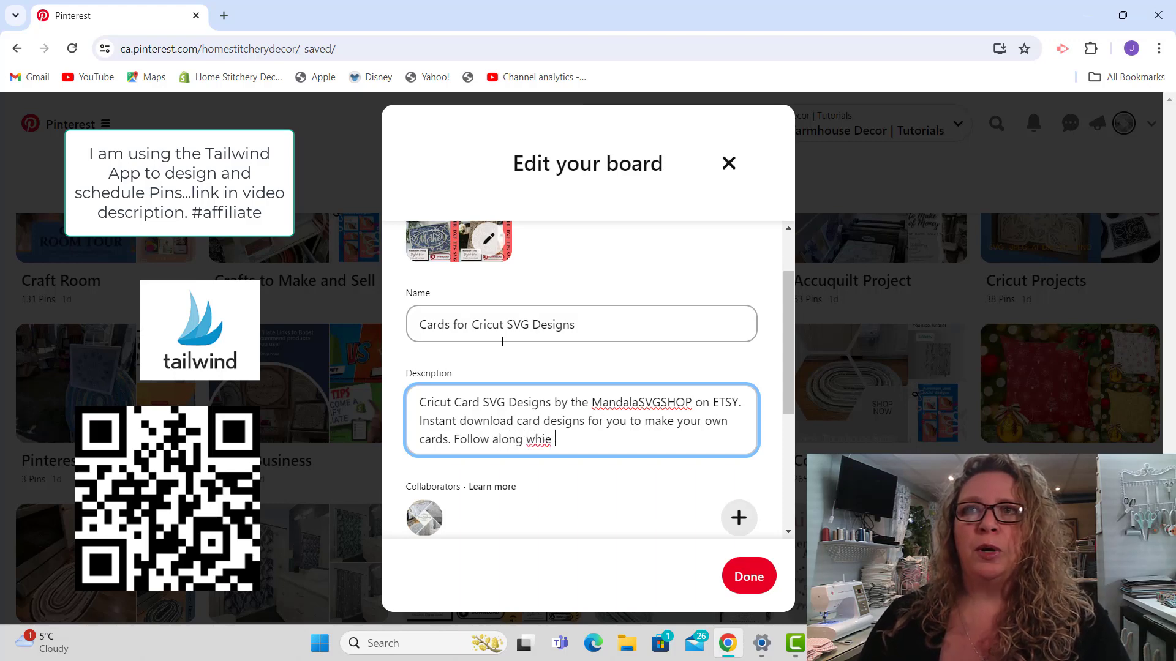
# Step: Correct 'whie' to 'while we' and end with 'share our designs and all the tools to make your own cards.'
pyautogui.press('BackSpace')
pyautogui.press('BackSpace')
pyautogui.write('le we')
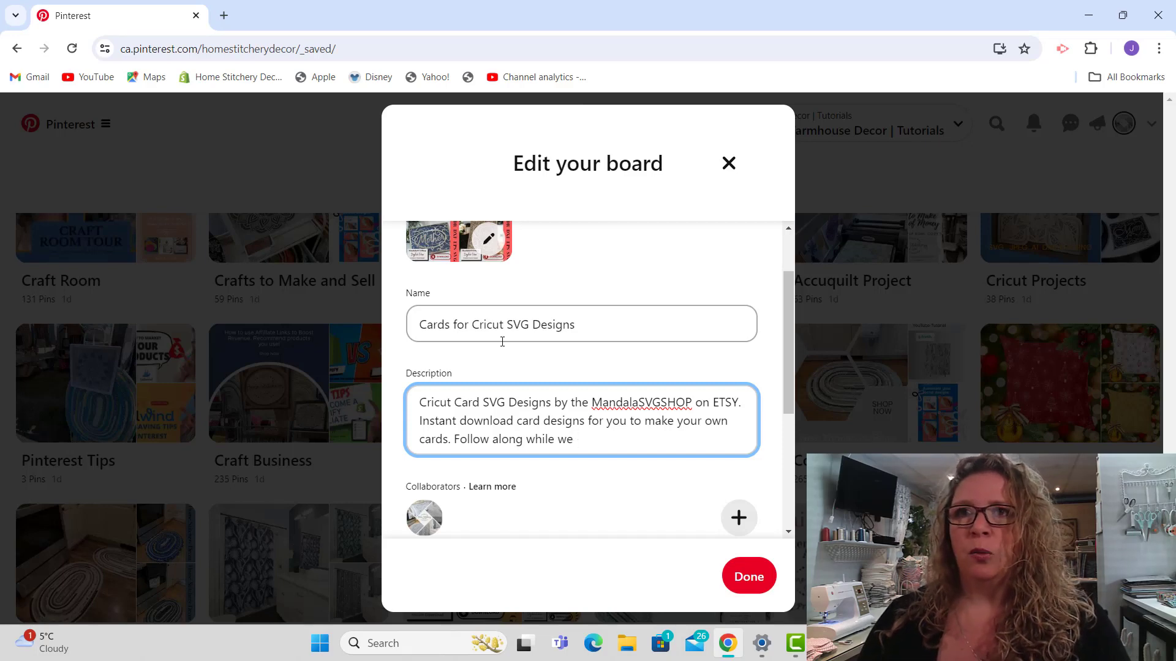
pyautogui.write('share ou')
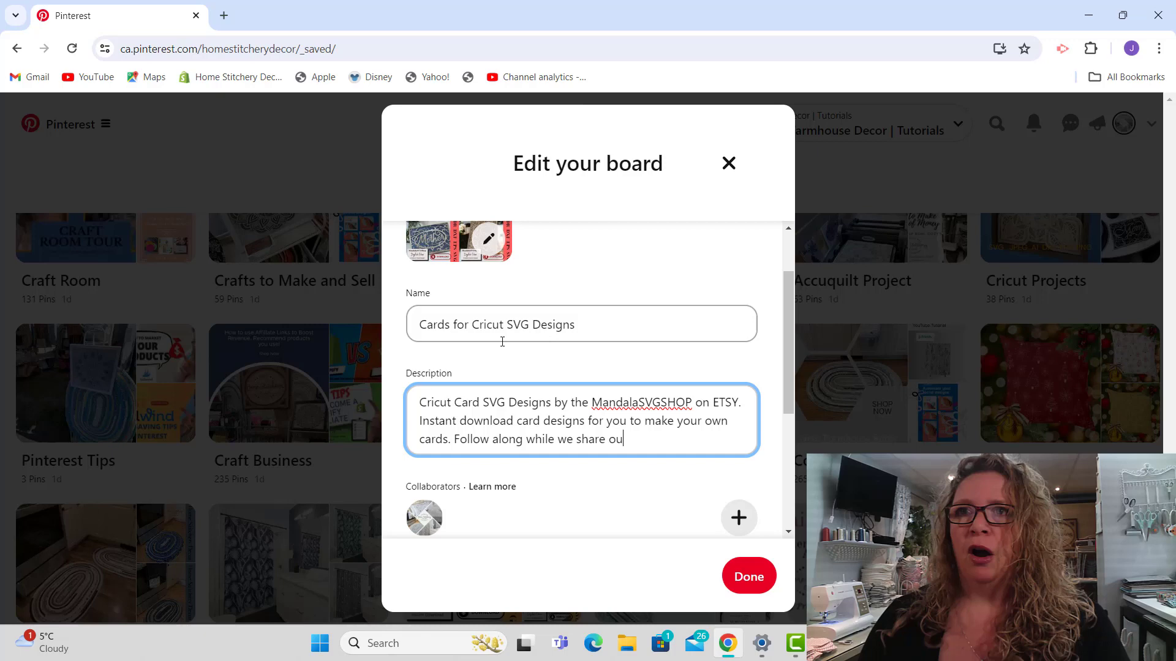
pyautogui.write('r designs and')
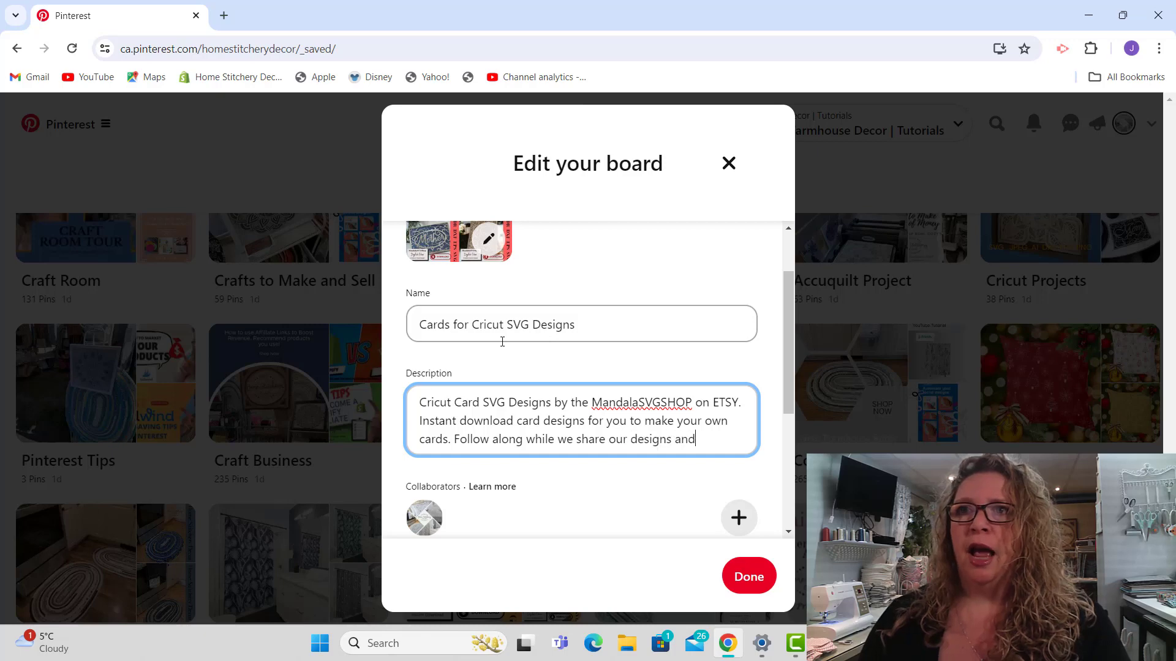
pyautogui.write(' all the too')
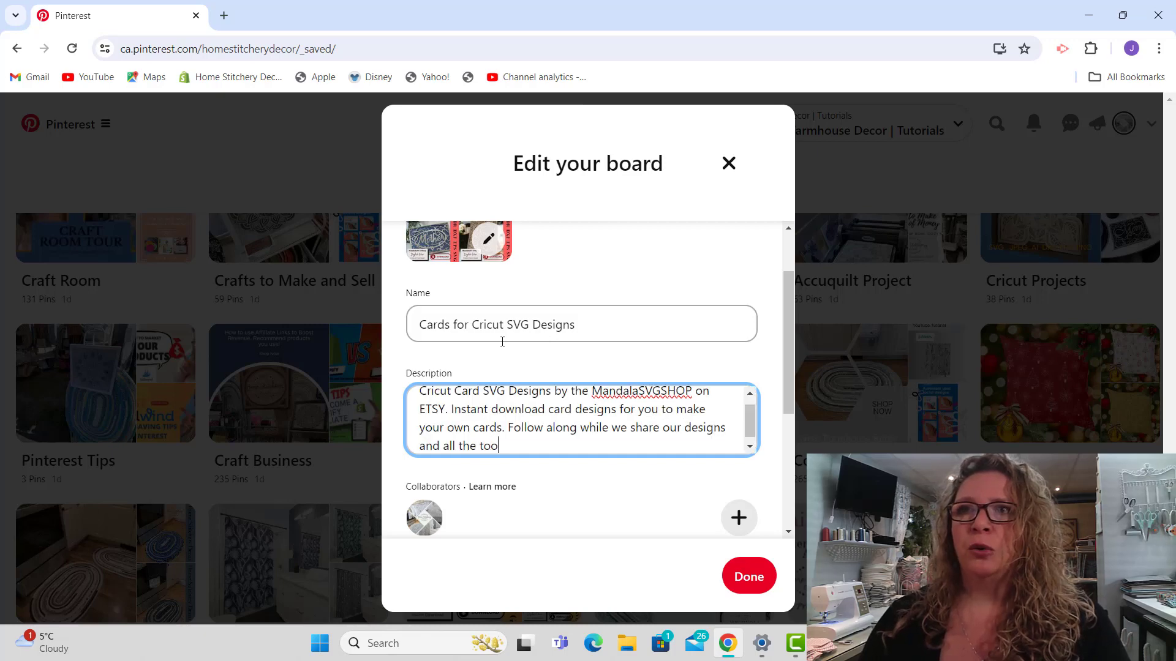
pyautogui.write('ls to ma')
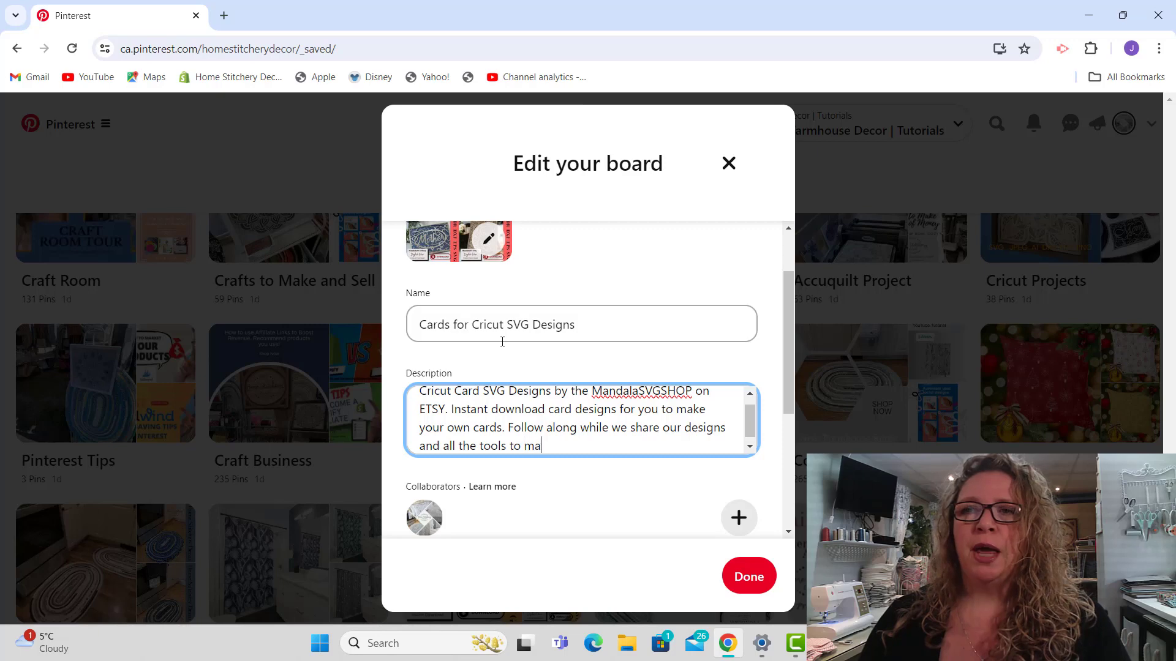
pyautogui.write('ke your own c')
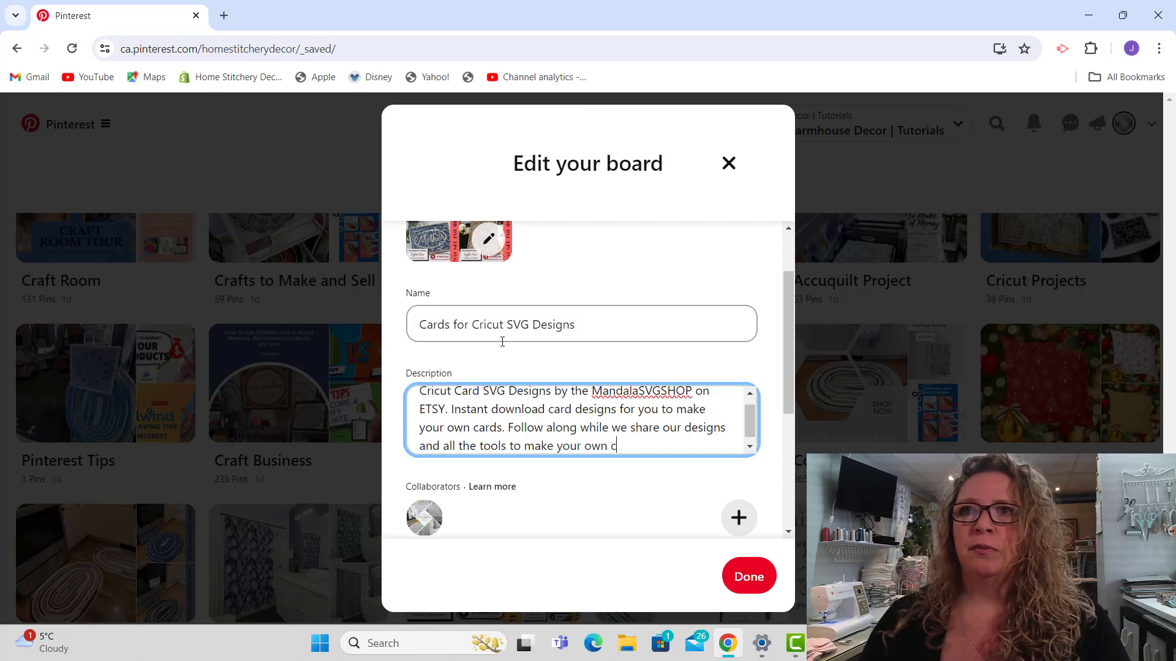
pyautogui.write('ards.')
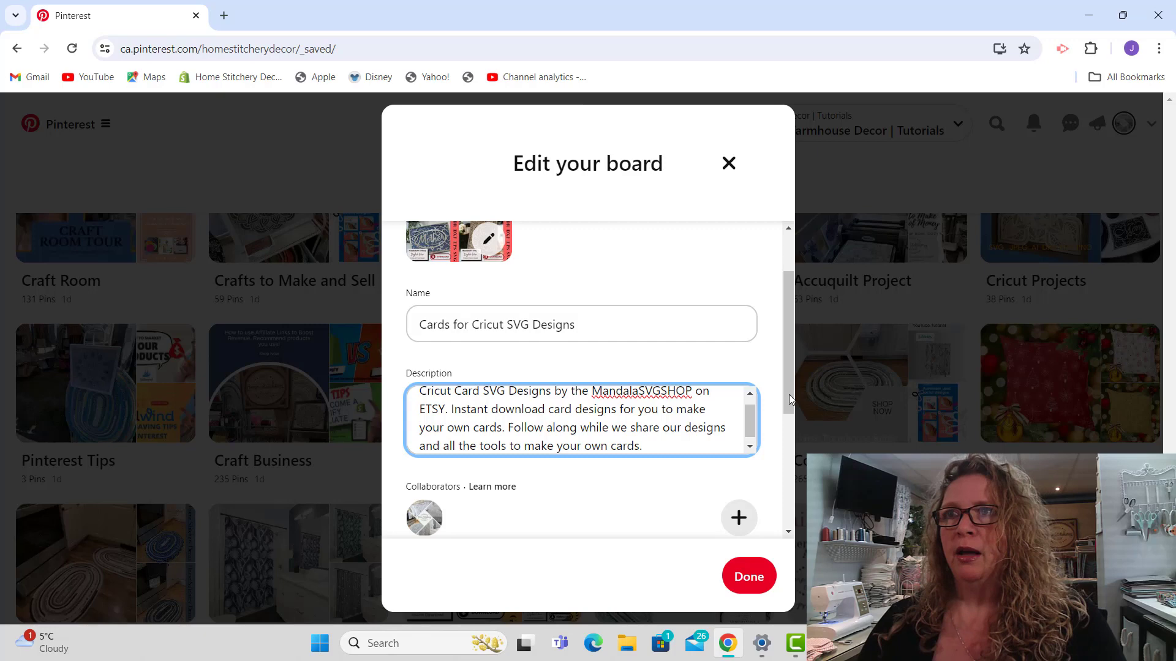
# Step: Leave the board public with personalization on and save it with Done
pyautogui.moveTo(786, 396); pyautogui.dragTo(756, 539)
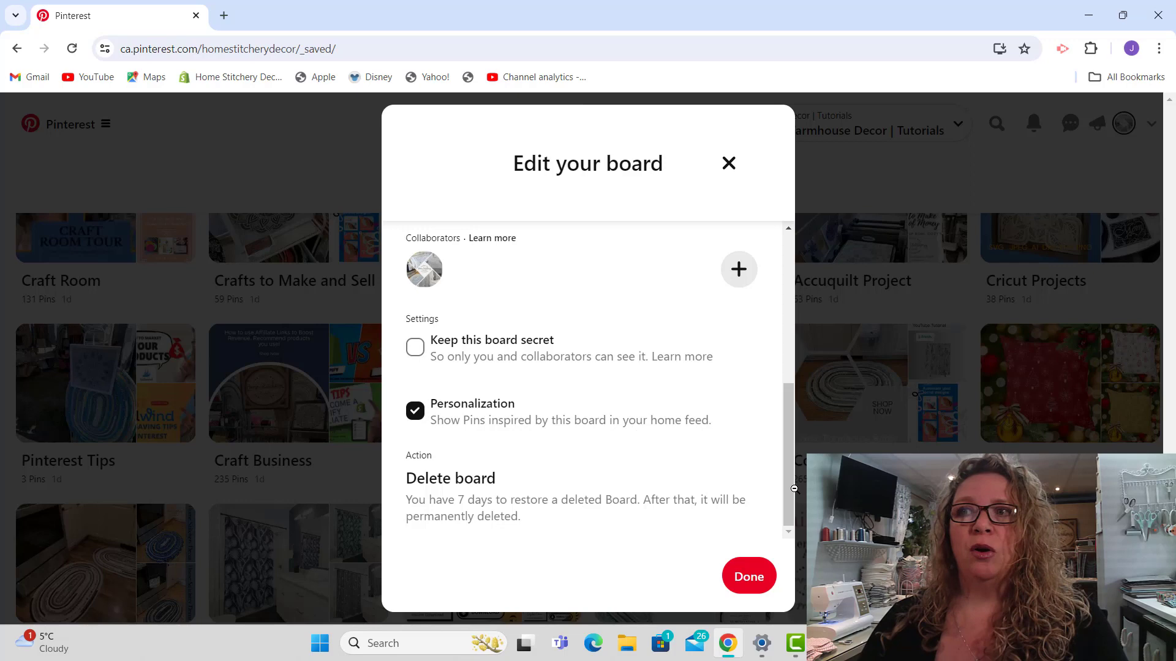
pyautogui.click(753, 582)
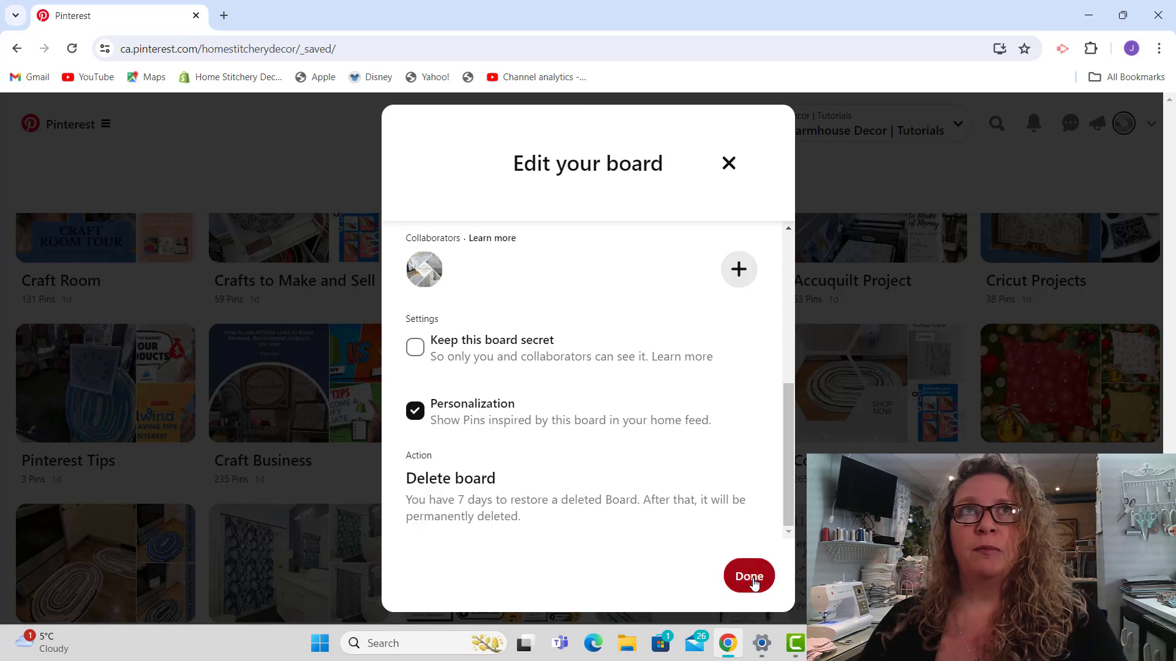